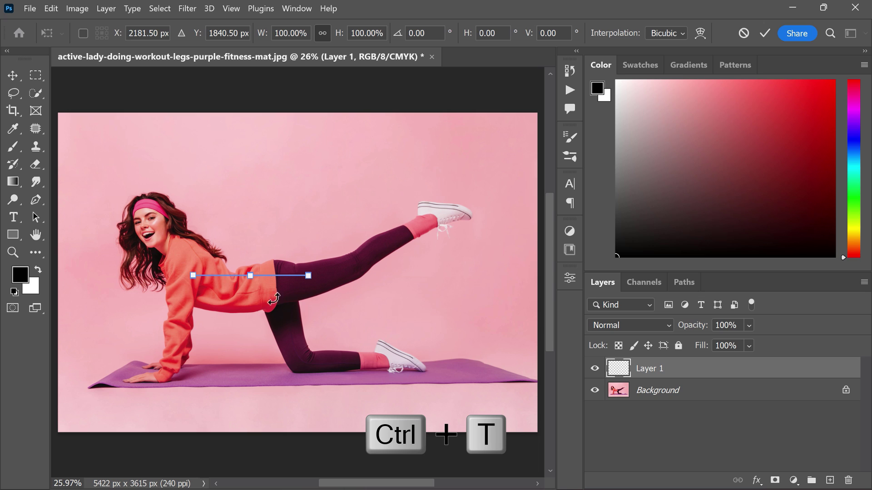
# Stretch the thin pixel strip to the canvas height, rotate it 90° and extend it horizontally across the full canvas width
pyautogui.moveTo(251, 275); pyautogui.dragTo(253, 113)
pyautogui.moveTo(250, 276); pyautogui.dragTo(256, 440)
pyautogui.moveTo(311, 262); pyautogui.dragTo(270, 376)
pyautogui.moveTo(410, 273); pyautogui.dragTo(536, 272)
pyautogui.moveTo(86, 274); pyautogui.dragTo(58, 272)
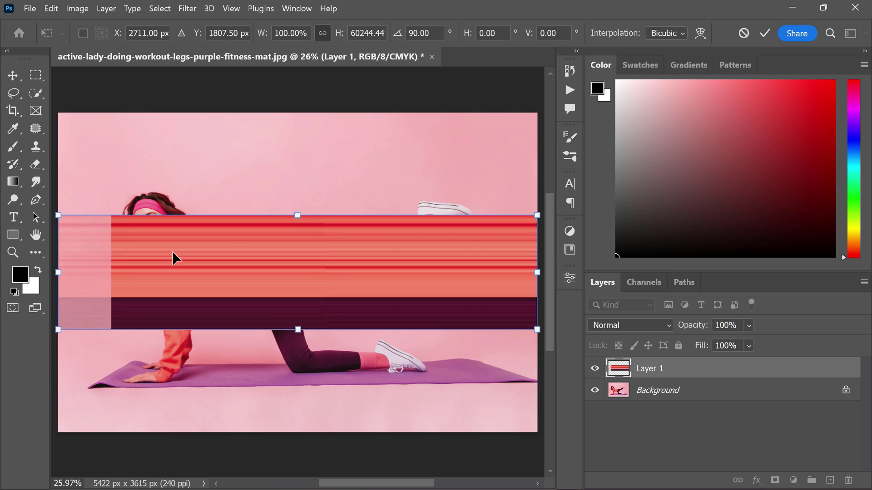
# Reduce the striped band's thickness to about 77% and move it up to the vertical middle of the image
pyautogui.moveTo(301, 216); pyautogui.dragTo(298, 240)
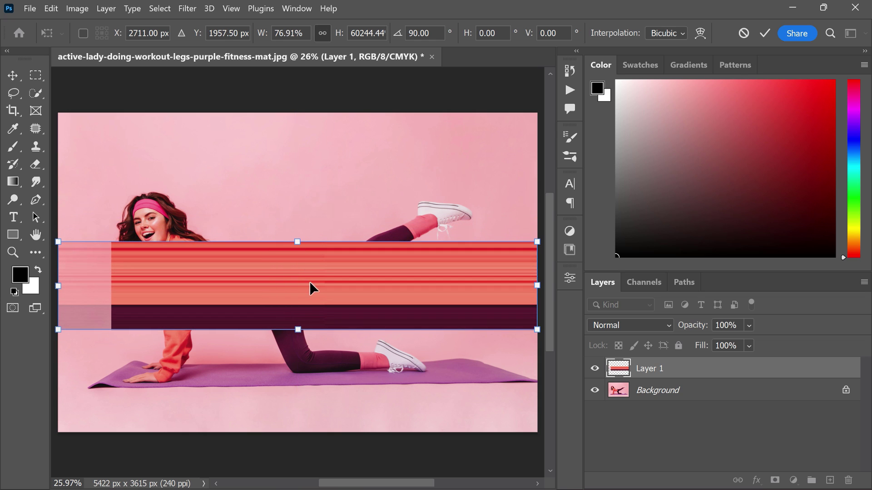
pyautogui.moveTo(310, 284); pyautogui.dragTo(309, 263)
pyautogui.press('Return')
pyautogui.press('v')
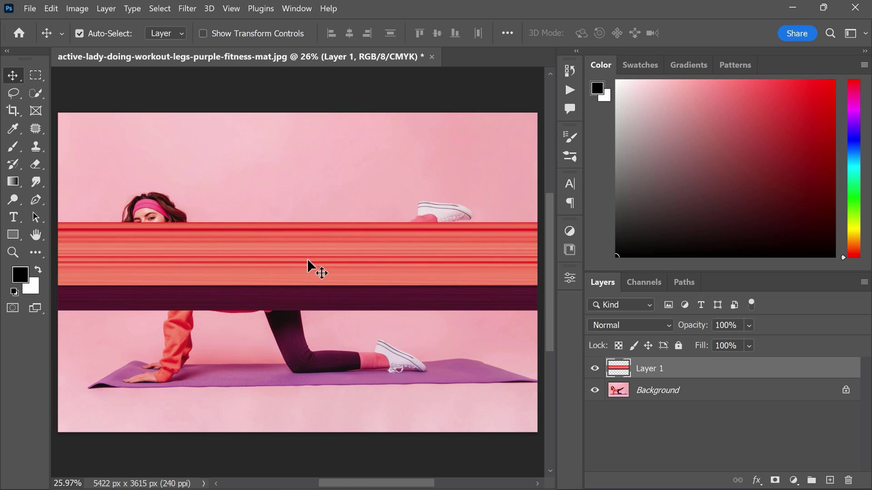
# Apply the Polar Coordinates distortion to Layer 1 with the Rectangular to Polar option
pyautogui.click(197, 12)
pyautogui.moveTo(205, 194)
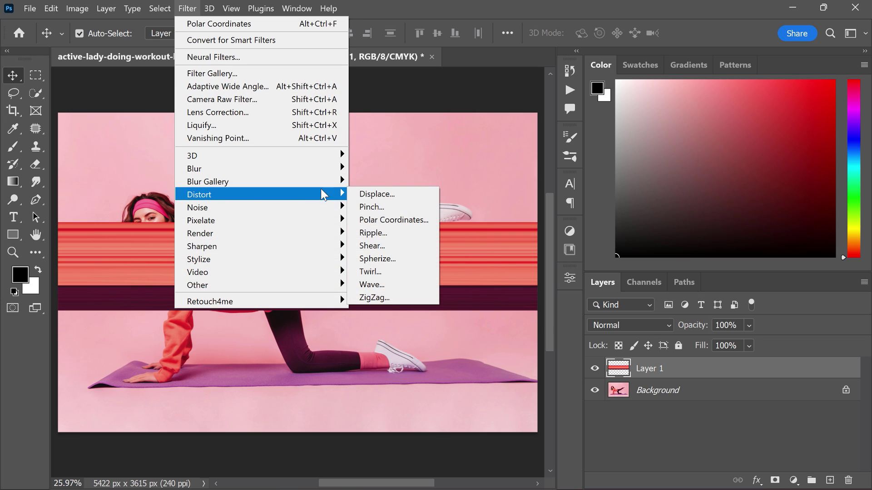
pyautogui.click(379, 223)
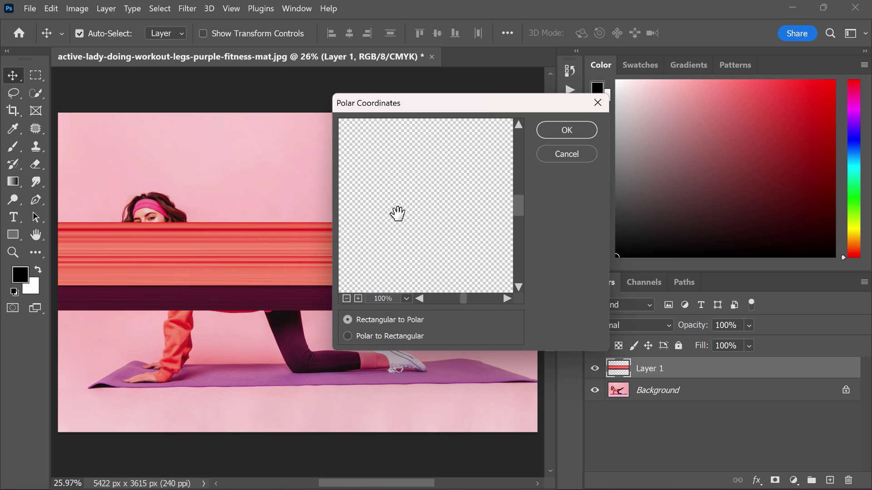
pyautogui.scroll(-3, 397, 214)
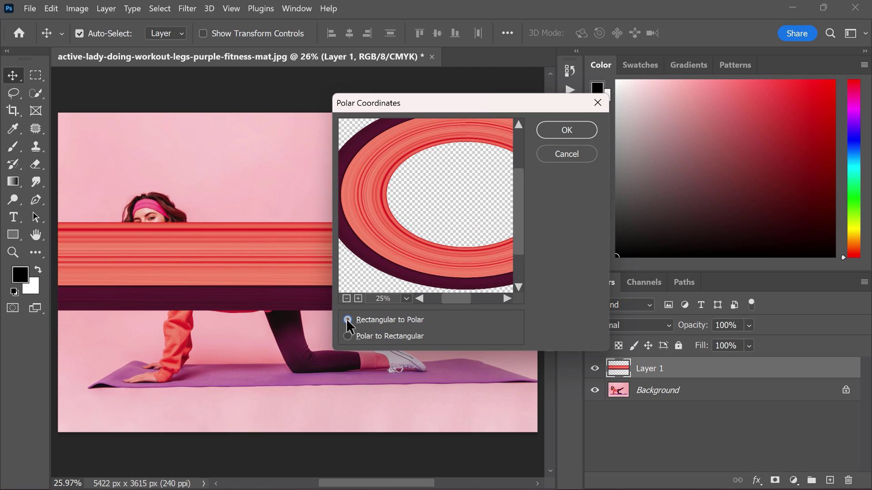
pyautogui.click(553, 130)
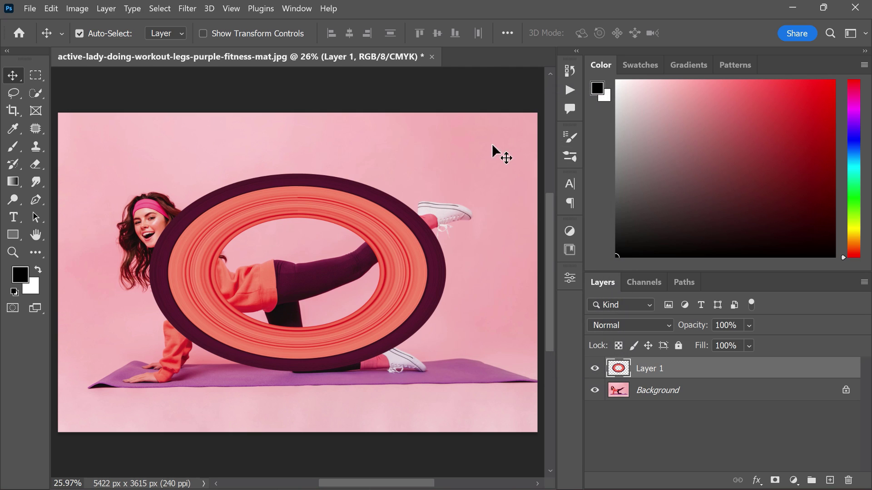
# Transform the striped oval into a round ring behind the woman's torso, about 82.4% wide and 123.2% high
pyautogui.hotkey('ctrl', 't')
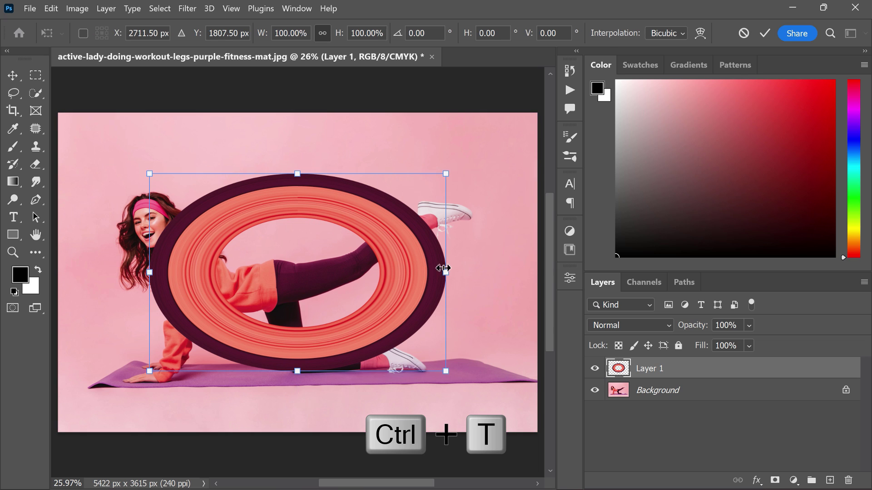
pyautogui.moveTo(445, 268); pyautogui.dragTo(361, 272)
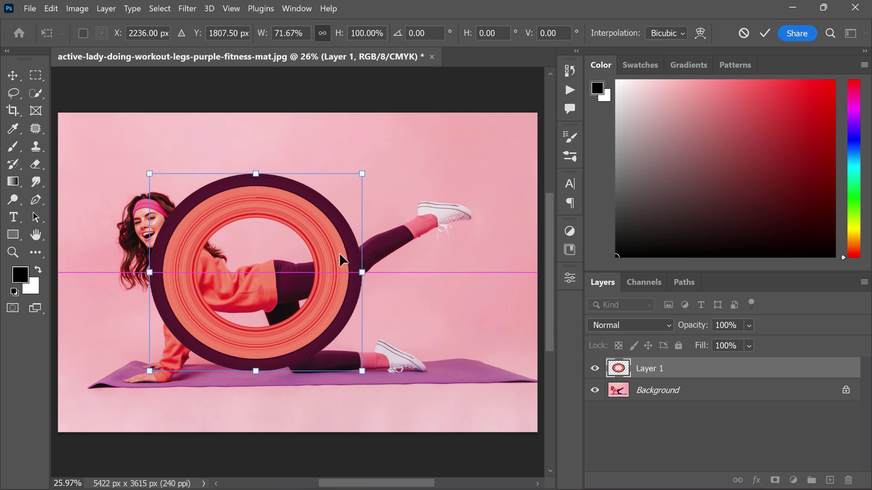
pyautogui.moveTo(256, 174); pyautogui.dragTo(255, 132)
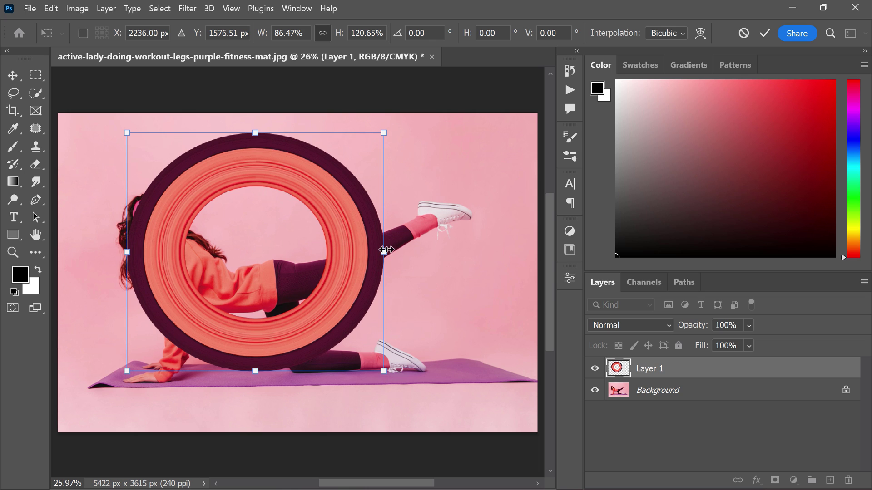
pyautogui.moveTo(384, 252); pyautogui.dragTo(367, 252)
pyautogui.moveTo(249, 132); pyautogui.dragTo(249, 121)
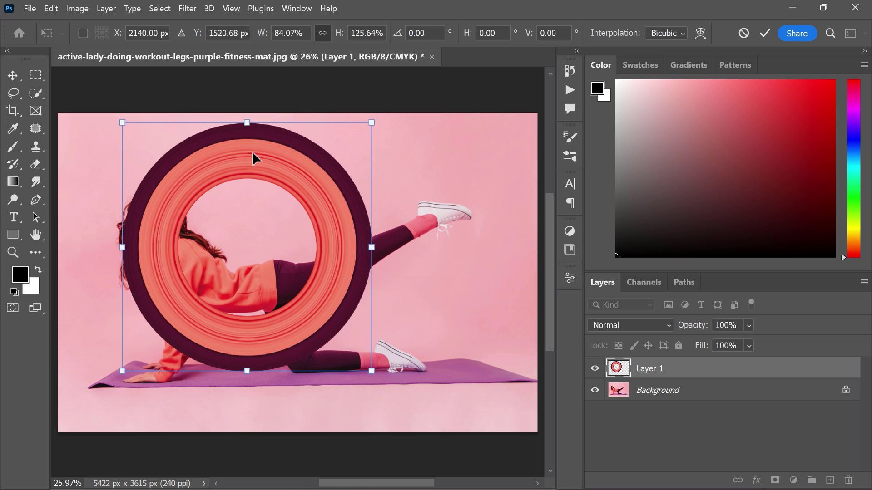
pyautogui.moveTo(254, 160); pyautogui.dragTo(258, 167)
pyautogui.moveTo(371, 134); pyautogui.dragTo(376, 131)
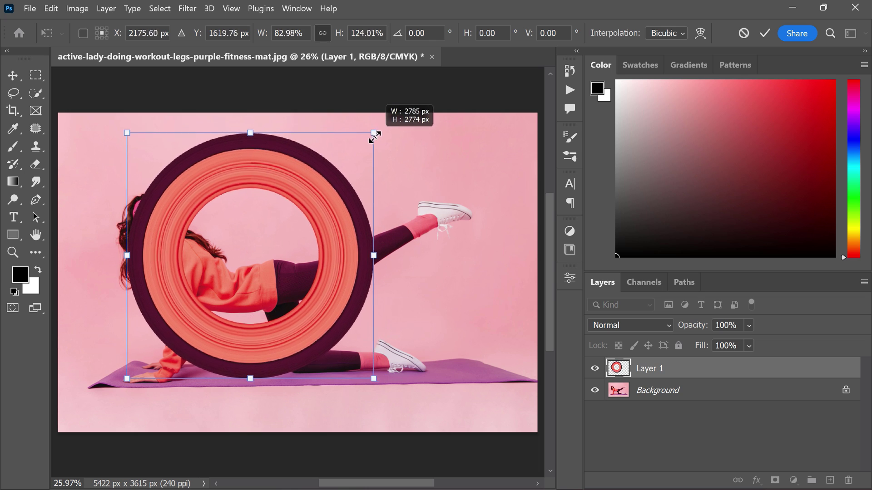
pyautogui.moveTo(337, 177); pyautogui.dragTo(344, 180)
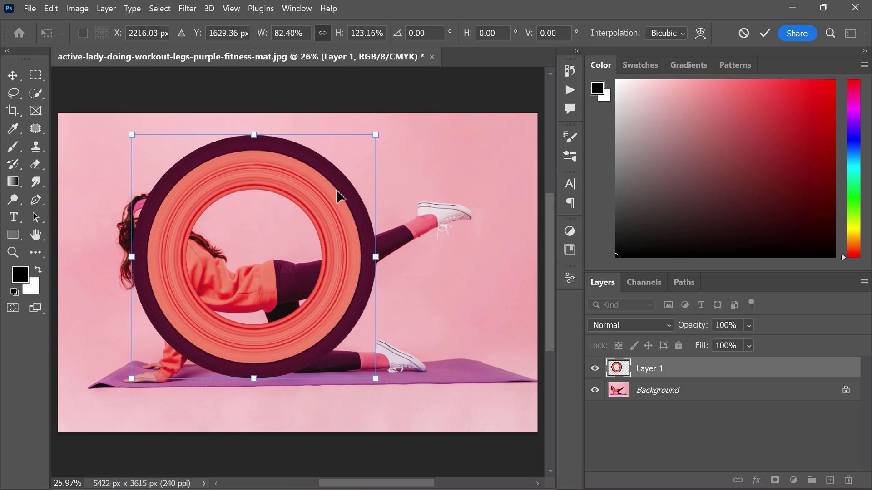
pyautogui.press('Return')
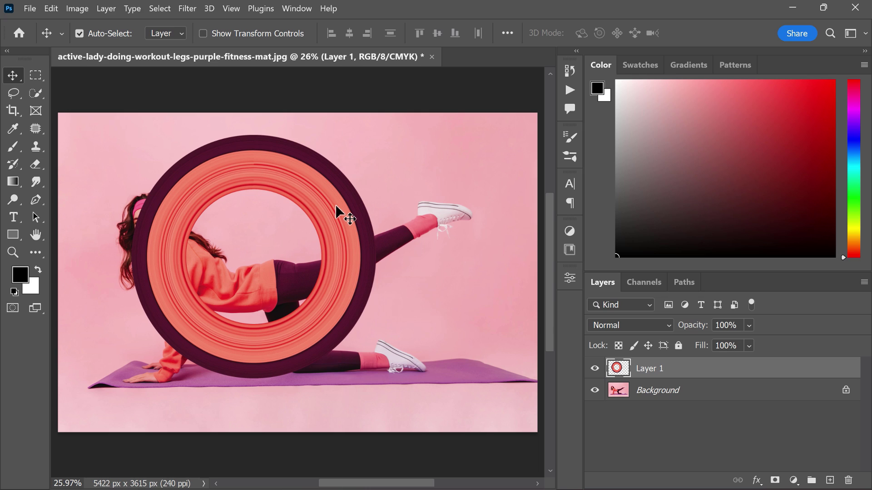
# Hide the ring layer and select the woman on the Background layer with the Quick Selection tool
pyautogui.click(594, 369)
pyautogui.click(660, 397)
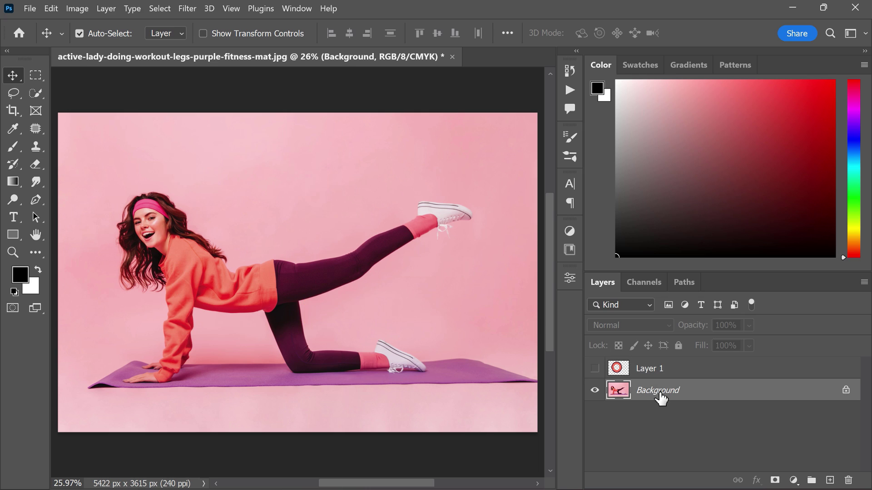
pyautogui.click(40, 94)
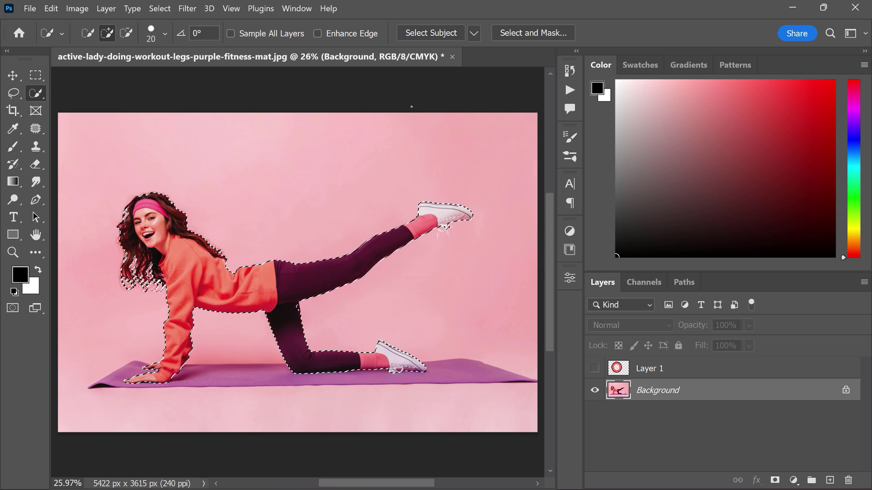
# Output the woman's selection from Select and Mask to a new layer, with Decontaminate Colors on at 94%
pyautogui.click(518, 36)
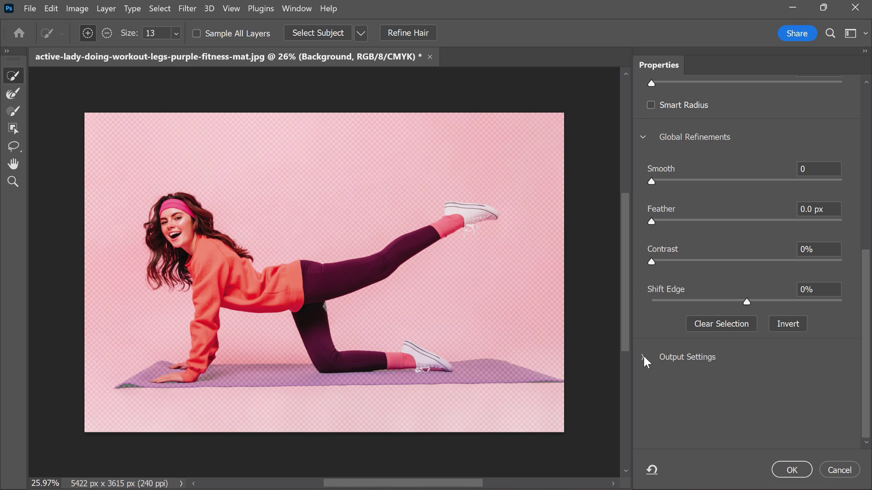
pyautogui.click(651, 380)
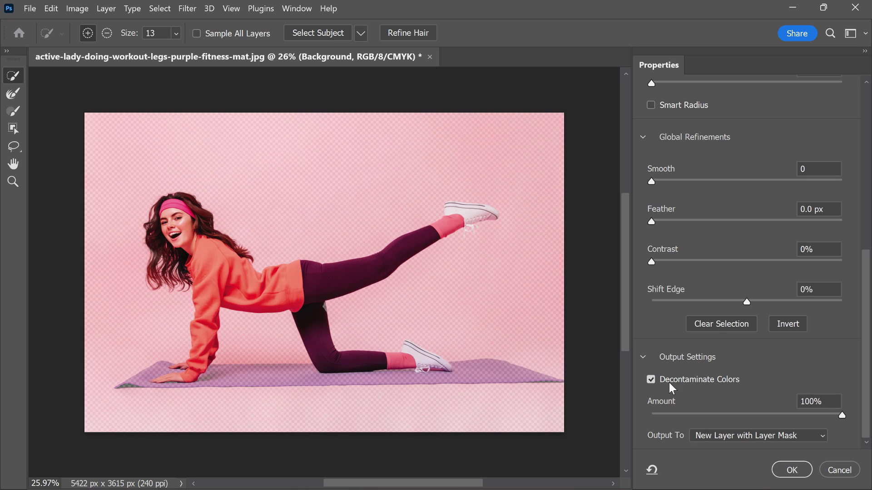
pyautogui.click(777, 436)
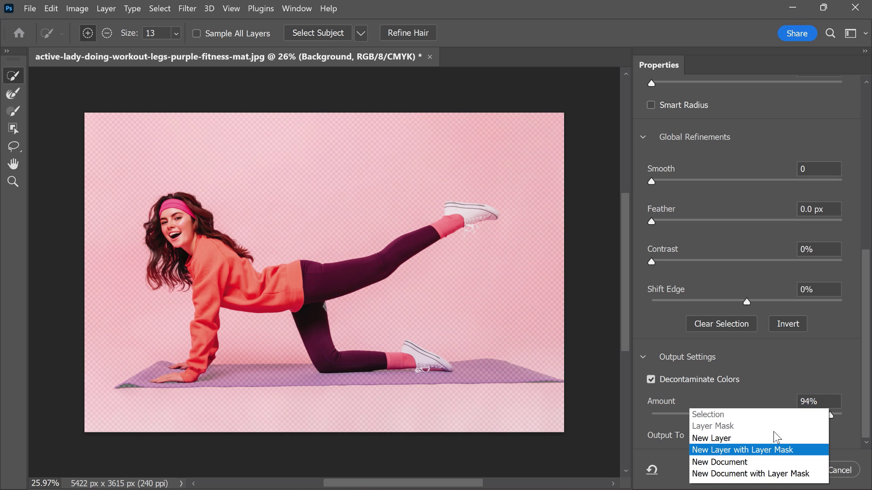
pyautogui.click(727, 439)
pyautogui.click(783, 464)
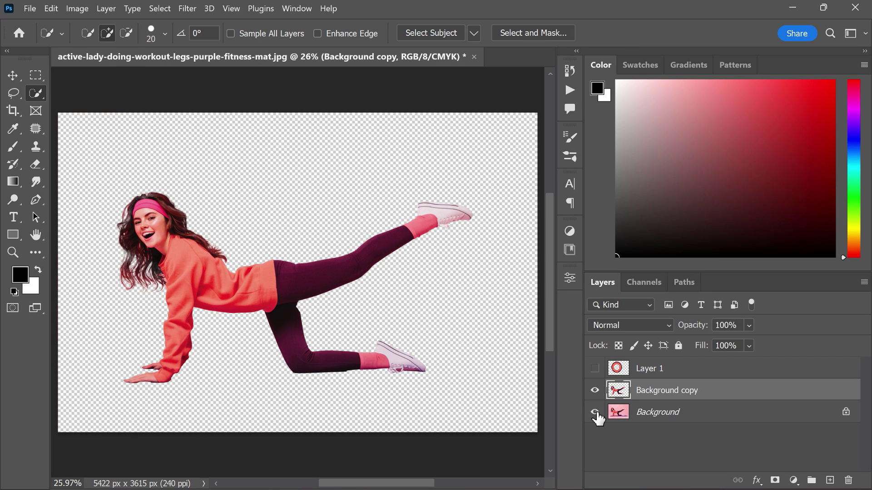
# Move Background copy above Layer 1 with a white layer mask added, and show the hidden Background and ring layers
pyautogui.click(596, 413)
pyautogui.moveTo(675, 396); pyautogui.dragTo(711, 371)
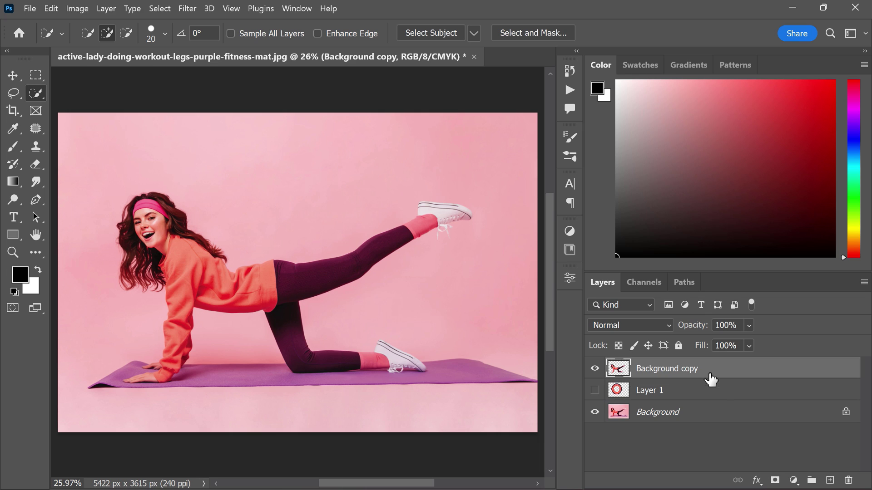
pyautogui.click(775, 481)
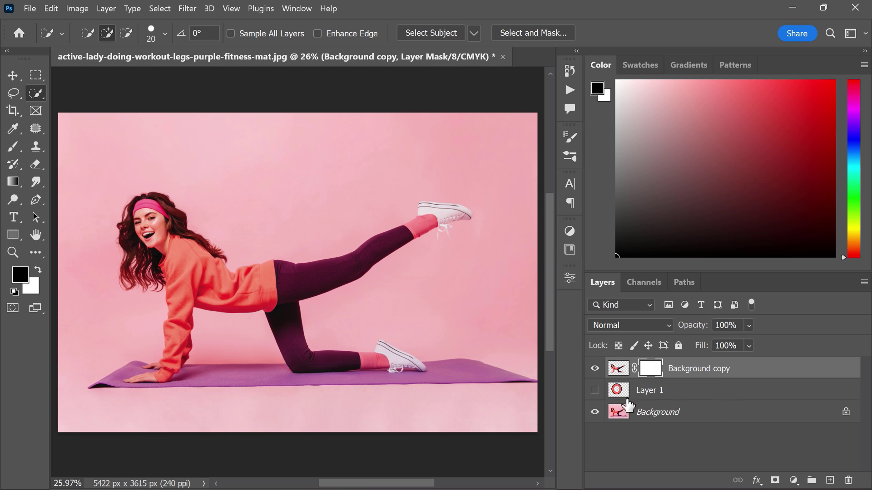
pyautogui.click(596, 391)
# Load the ring's pixels as a selection and paint black on Background copy's mask over the kneeling leg, clearing the selection when done
pyautogui.rightClick(618, 396)
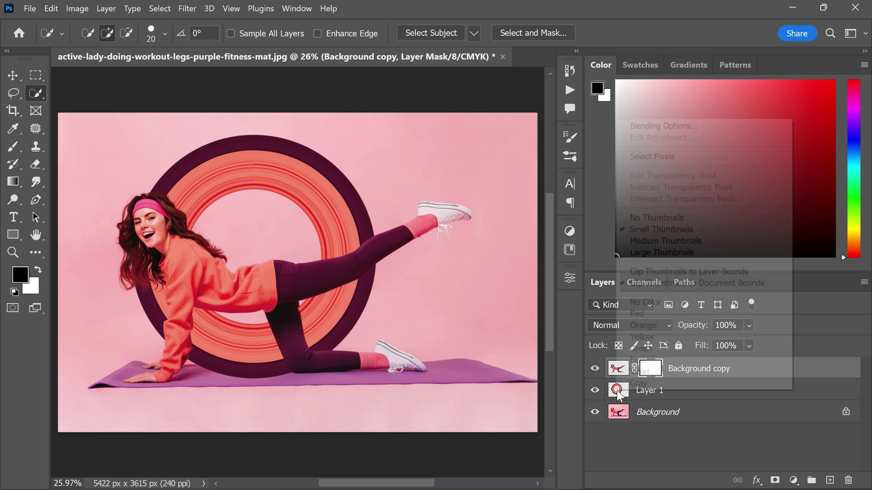
pyautogui.click(634, 154)
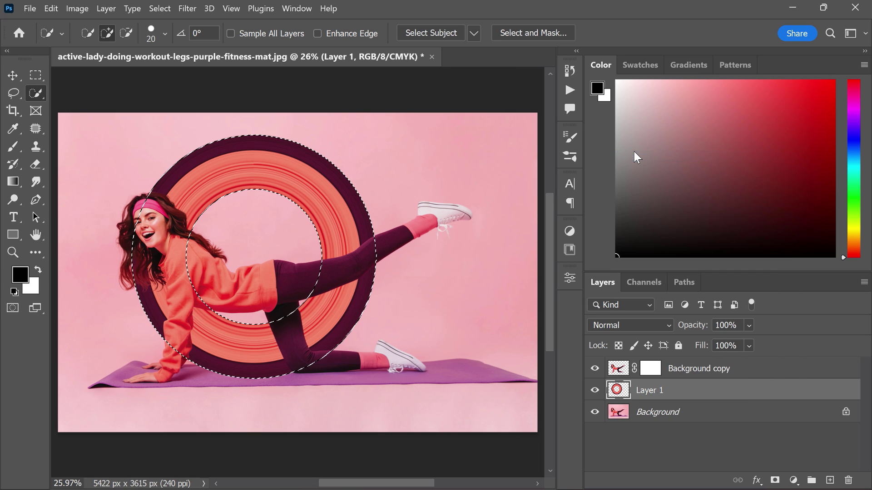
pyautogui.click(650, 369)
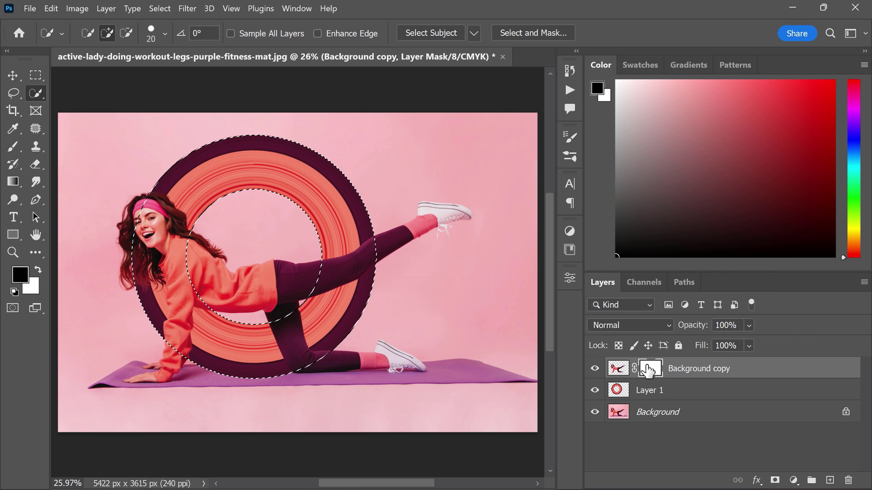
pyautogui.click(14, 145)
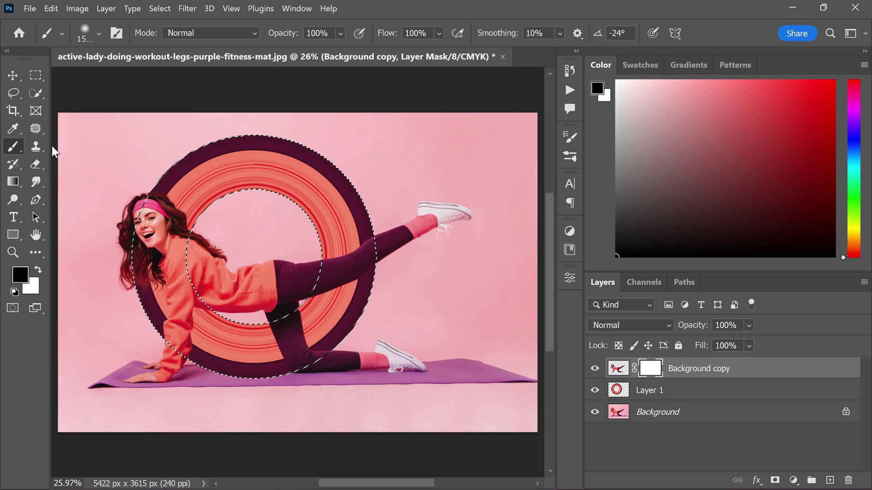
pyautogui.press('[')
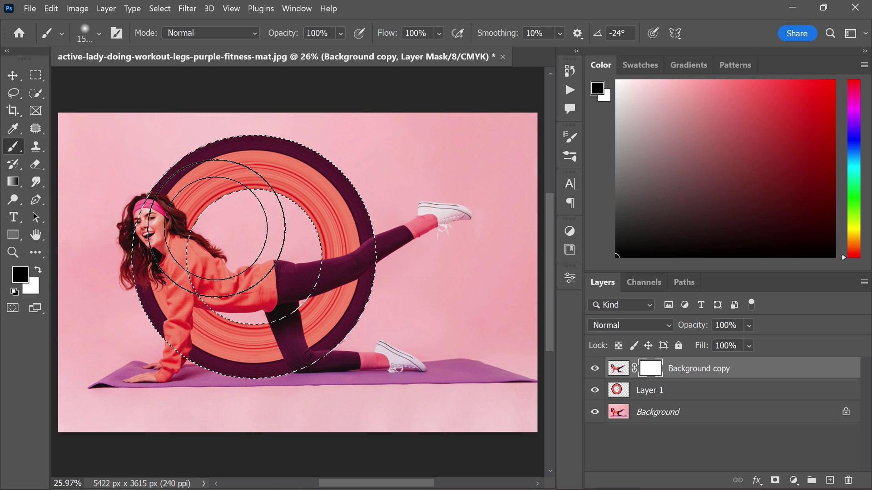
pyautogui.press('[')
pyautogui.press('[')
pyautogui.press('[')
pyautogui.press('[')
pyautogui.press('[')
pyautogui.press('[')
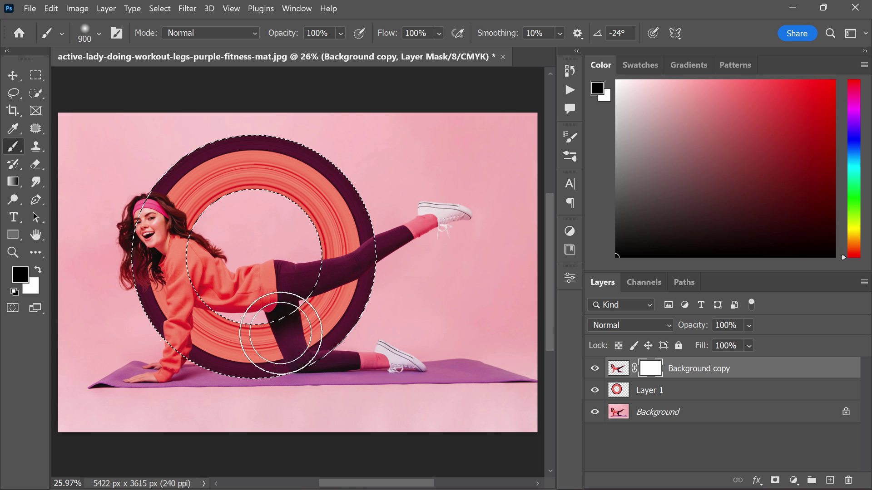
pyautogui.moveTo(280, 334)
pyautogui.mouseDown()
pyautogui.moveTo(302, 321)
pyautogui.moveTo(281, 334)
pyautogui.moveTo(292, 356)
pyautogui.moveTo(312, 353)
pyautogui.mouseUp()
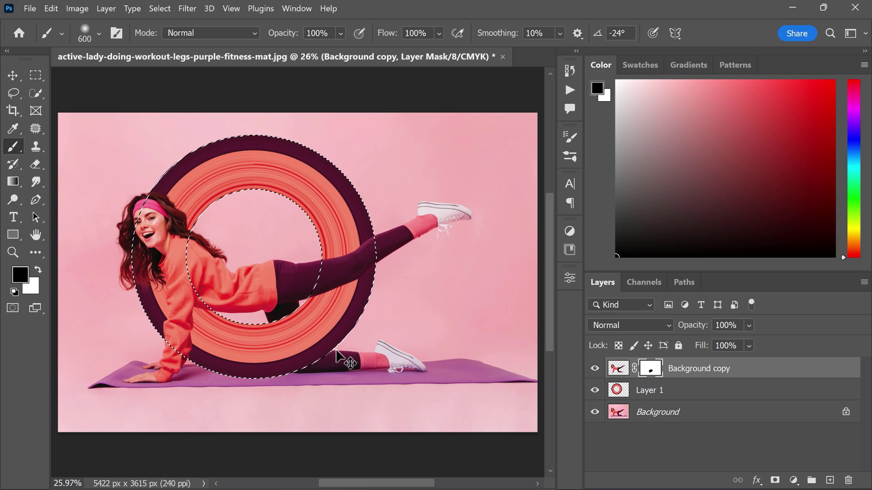
pyautogui.hotkey('ctrl', 'd')
# Add a new empty layer directly above the ring layer and clip it to the ring
pyautogui.click(653, 393)
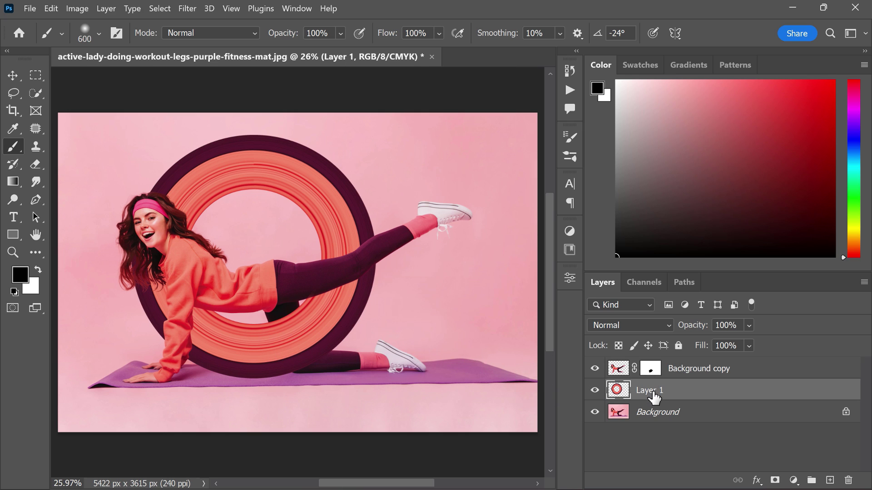
pyautogui.click(831, 480)
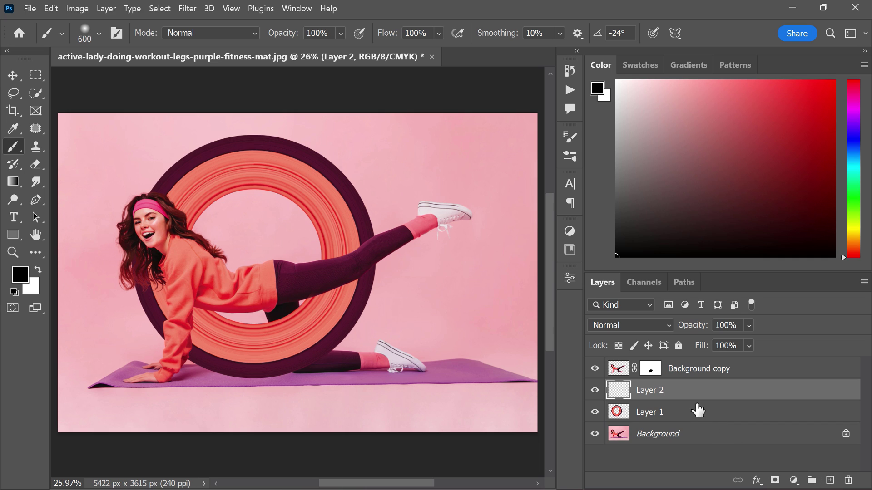
pyautogui.rightClick(680, 388)
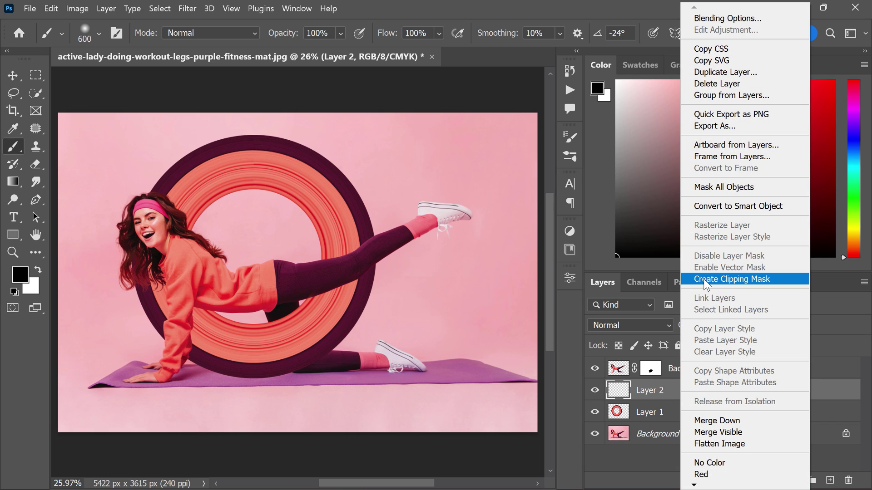
pyautogui.click(707, 284)
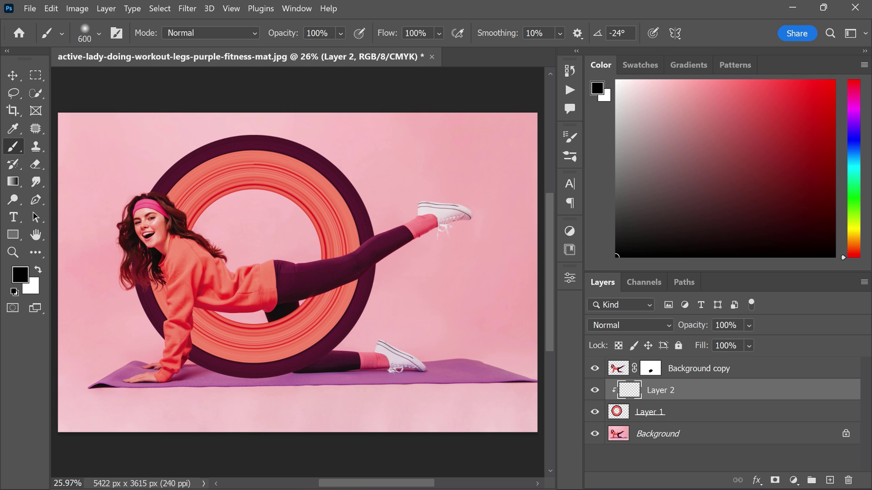
# Set the brush flow to 41% and paint soft black shading on Layer 2 beside the woman's hair and supporting arm, using a size 800 brush
pyautogui.click(438, 31)
pyautogui.moveTo(475, 48); pyautogui.dragTo(436, 48)
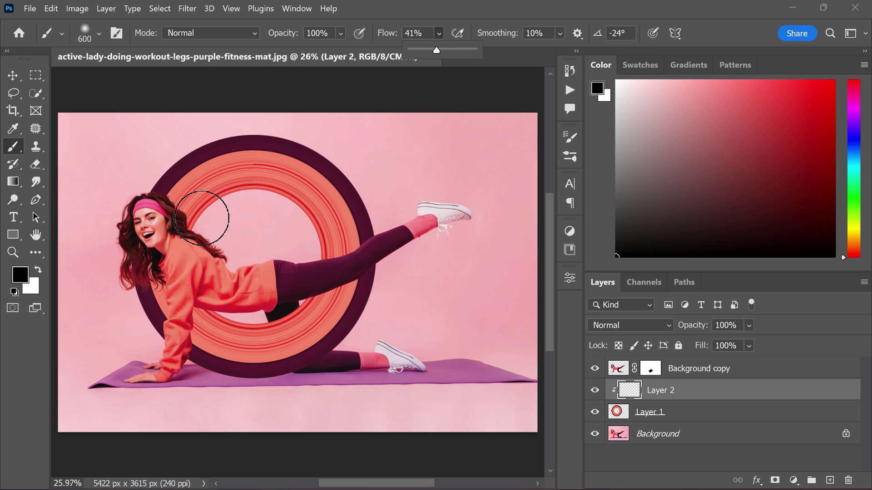
pyautogui.press(']')
pyautogui.press(']')
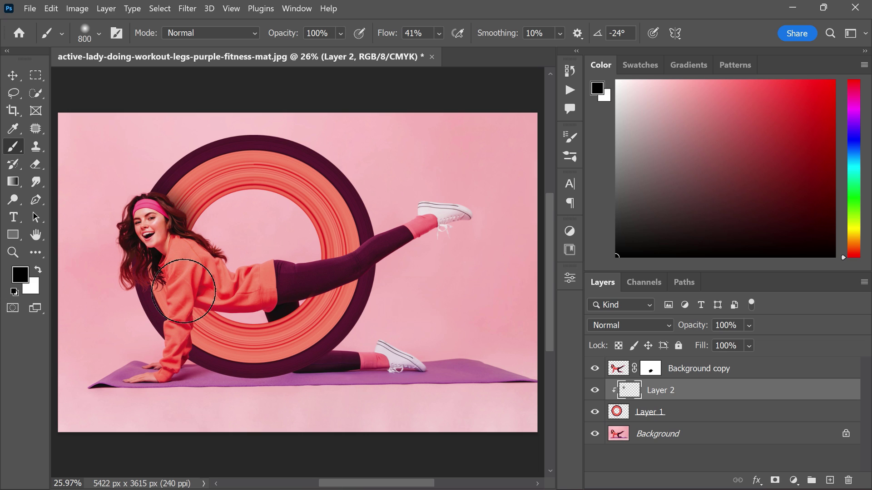
# Reduce the brush to size 400 and paint black shading on the ring along the upper and lower edges of the raised leg
pyautogui.press('[')
pyautogui.press('[')
pyautogui.press('[')
pyautogui.press('[')
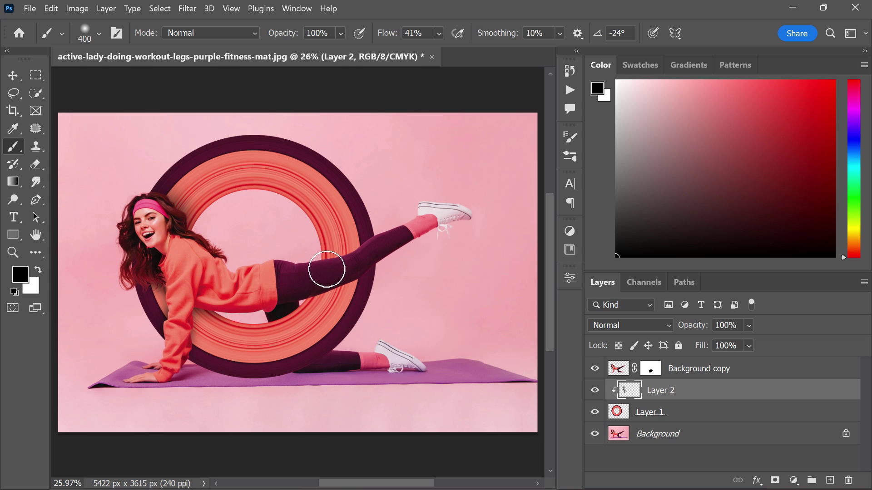
pyautogui.moveTo(327, 272); pyautogui.dragTo(406, 242)
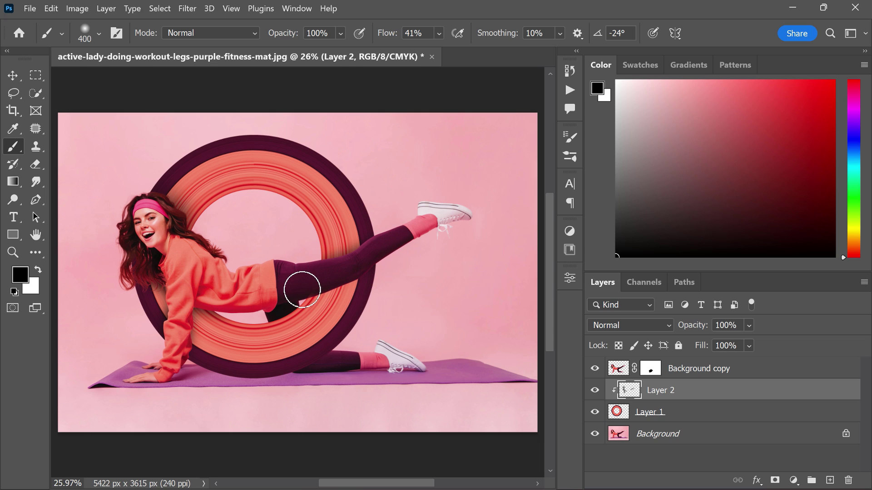
pyautogui.moveTo(303, 289); pyautogui.dragTo(360, 269)
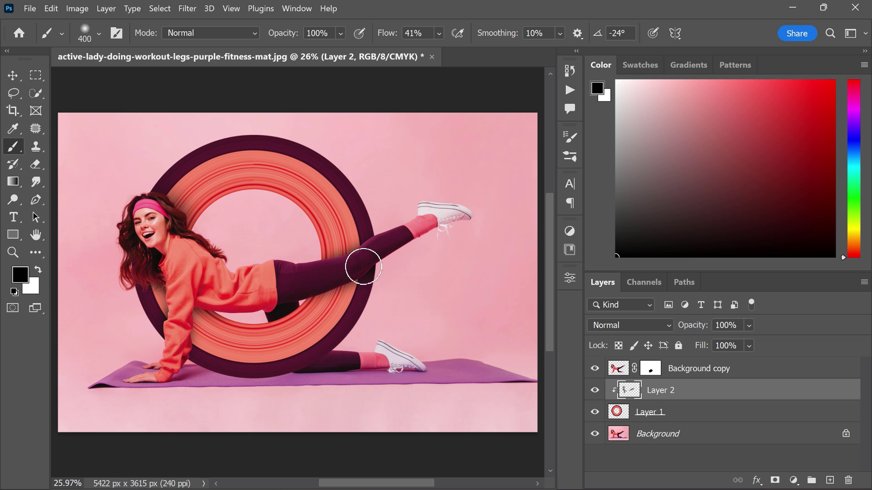
# Lower the opacity of the shading on Layer 2 to 78%
pyautogui.press('v')
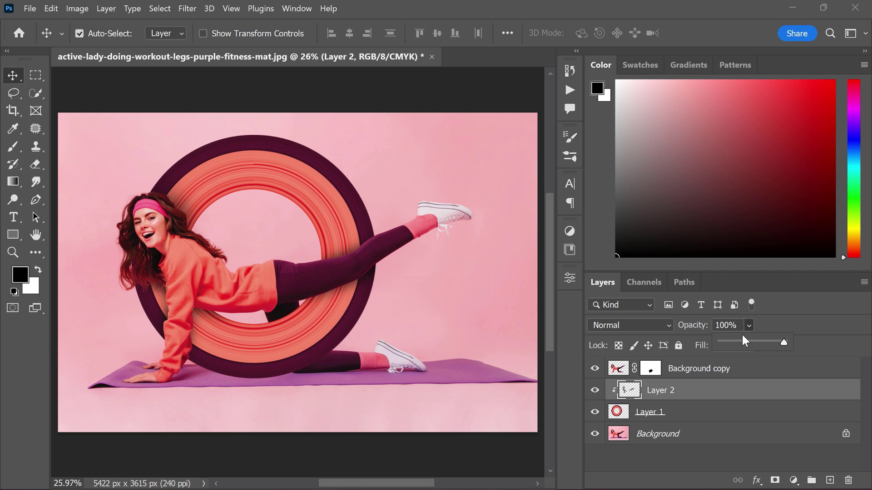
pyautogui.moveTo(745, 341); pyautogui.dragTo(770, 345)
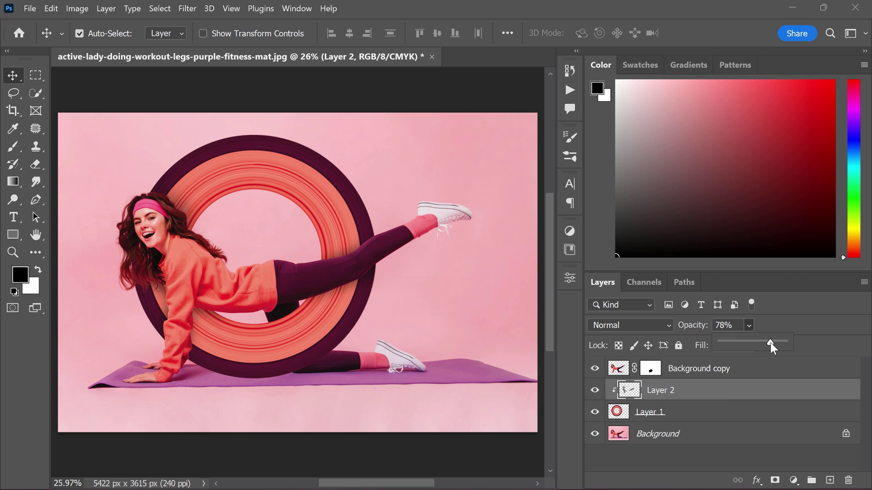
pyautogui.click(410, 262)
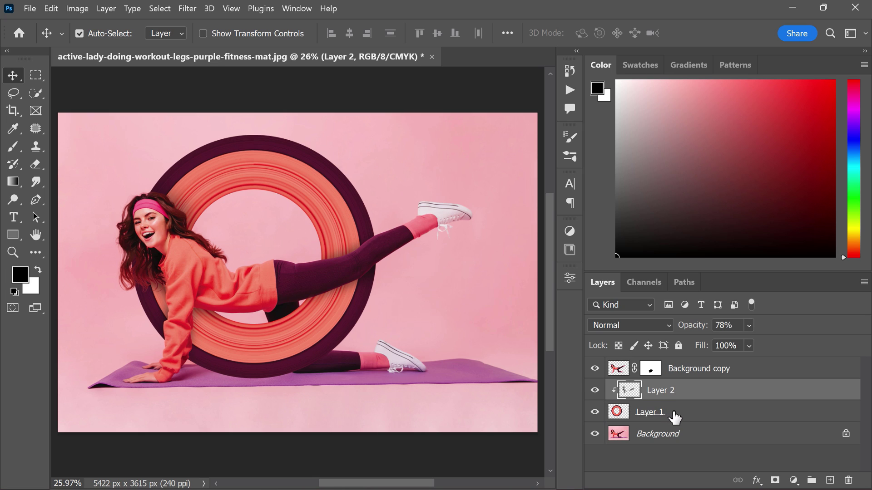
# Add a new layer directly above Background and paint one soft black dot on it with a size 700 brush at 100% flow
pyautogui.click(676, 435)
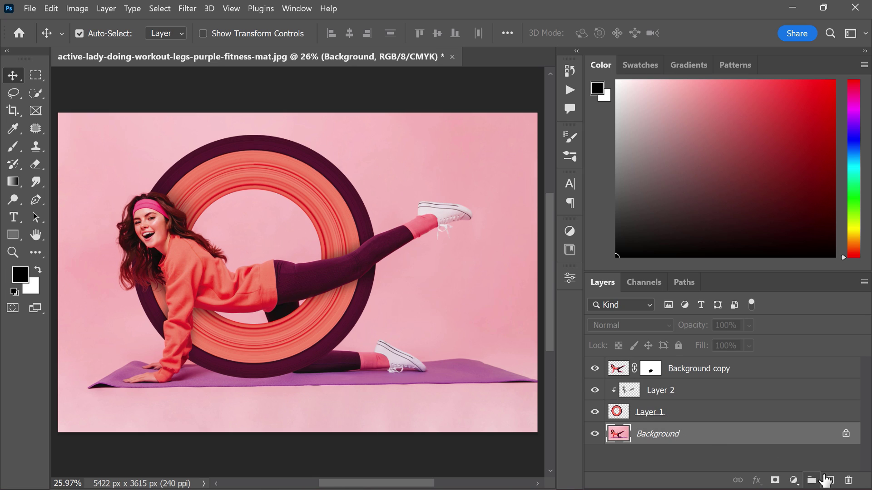
pyautogui.click(828, 481)
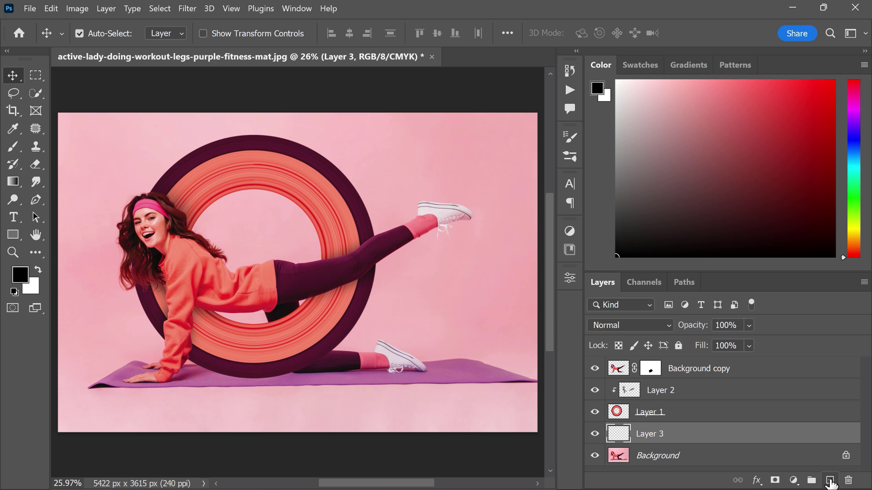
pyautogui.click(13, 146)
pyautogui.click(439, 34)
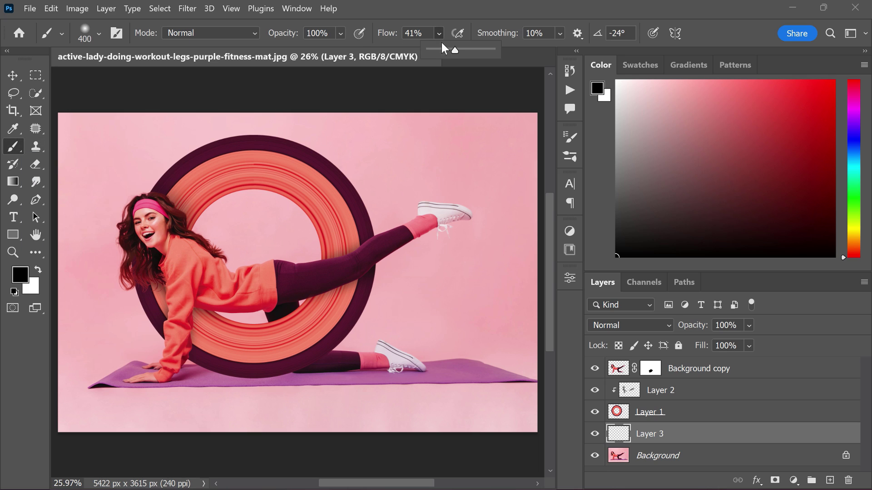
pyautogui.press(']')
pyautogui.press(']')
pyautogui.press(']')
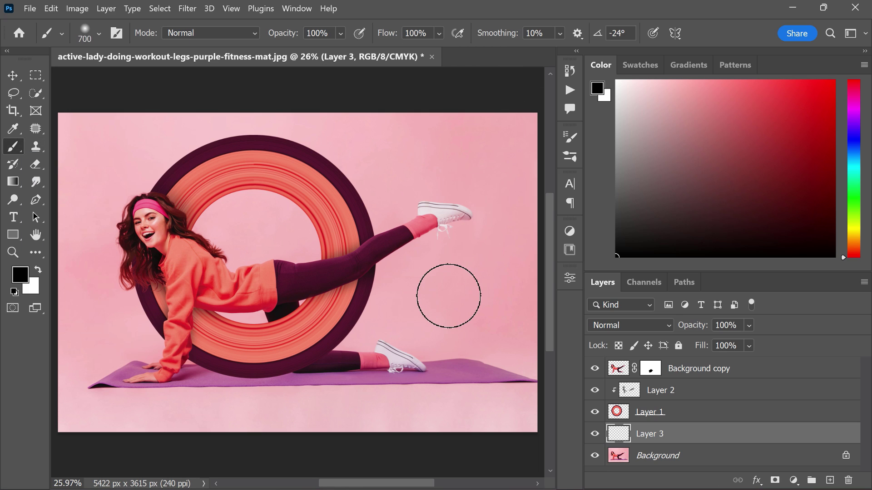
pyautogui.click(448, 293)
# Transform the black dot into a wide, very thin ellipse and place it under the ring's base as a shadow on the mat
pyautogui.hotkey('ctrl', 't')
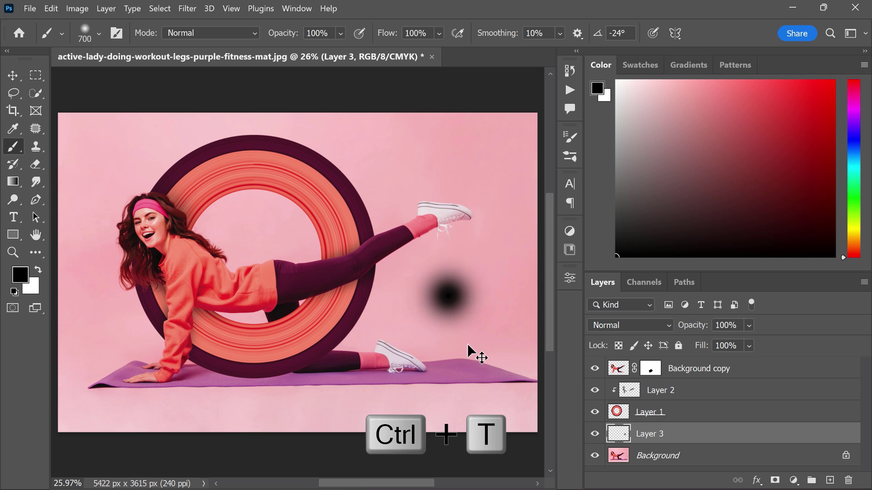
pyautogui.moveTo(448, 247)
pyautogui.mouseDown()
pyautogui.moveTo(449, 327)
pyautogui.moveTo(208, 334)
pyautogui.mouseUp()
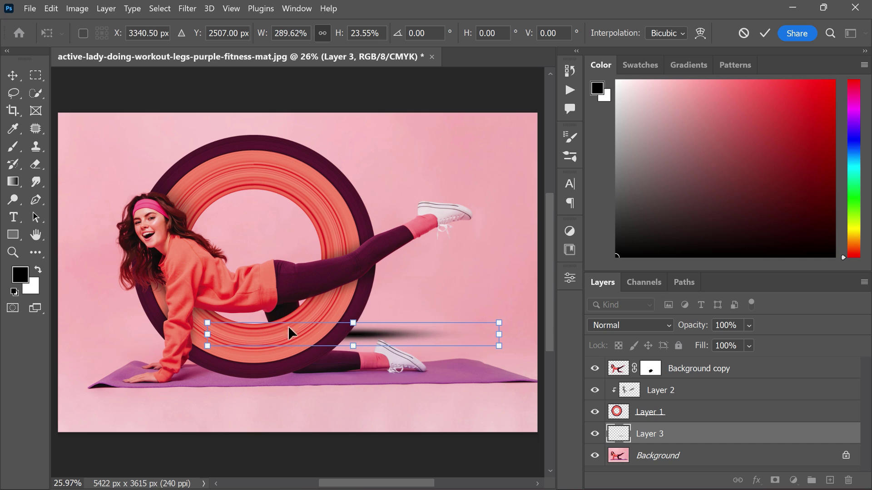
pyautogui.moveTo(357, 323); pyautogui.dragTo(357, 339)
pyautogui.moveTo(374, 342); pyautogui.dragTo(283, 377)
pyautogui.press('Return')
# Lower the opacity of the ground shadow on Layer 3 to 72%
pyautogui.press('b')
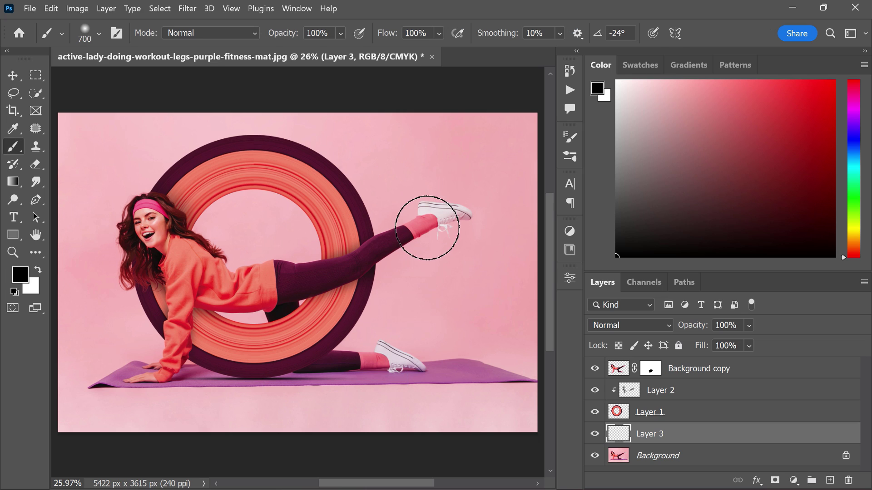
pyautogui.press('v')
pyautogui.moveTo(756, 346); pyautogui.dragTo(766, 342)
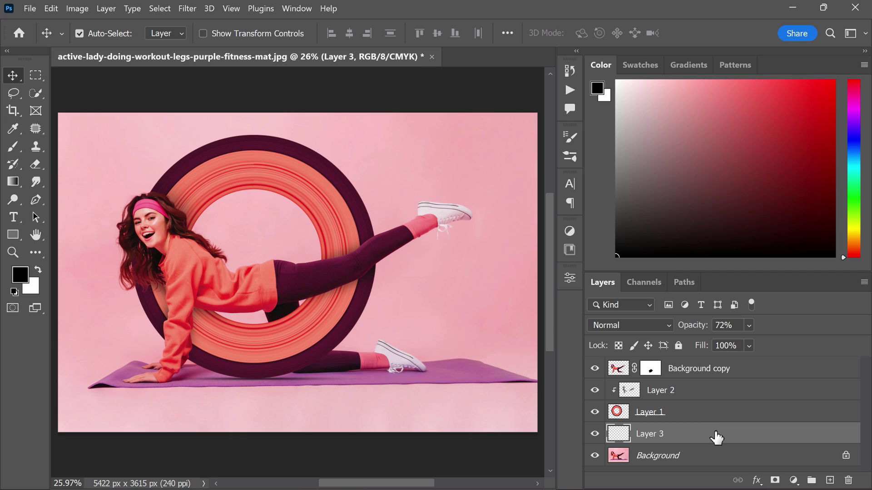
# Add a new layer directly above the ring layer, clipped to it below Layer 2, and activate the Brush tool
pyautogui.click(688, 414)
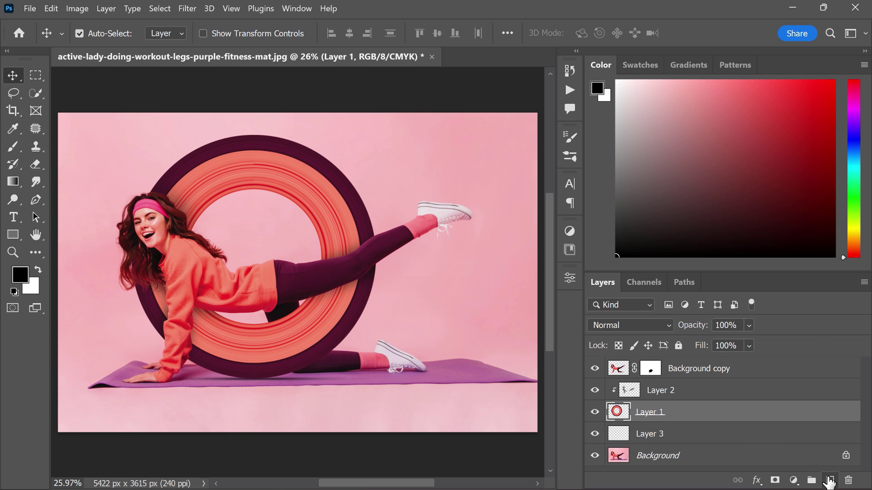
pyautogui.click(829, 480)
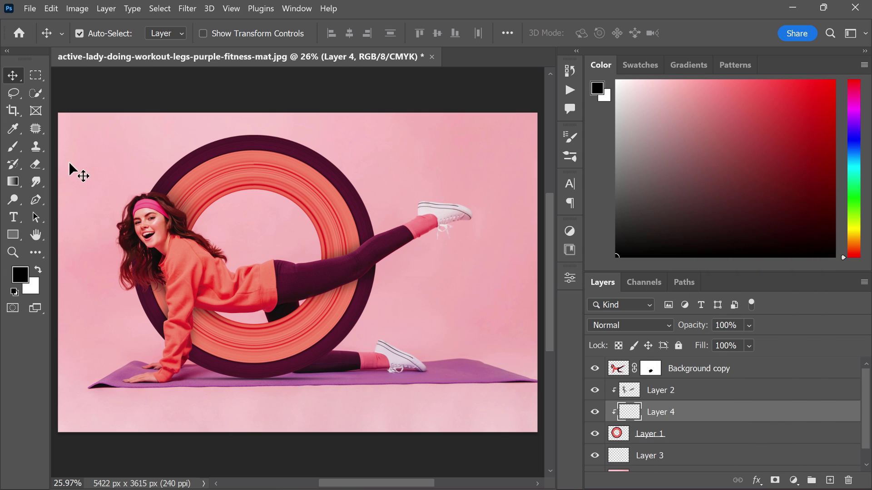
pyautogui.click(13, 146)
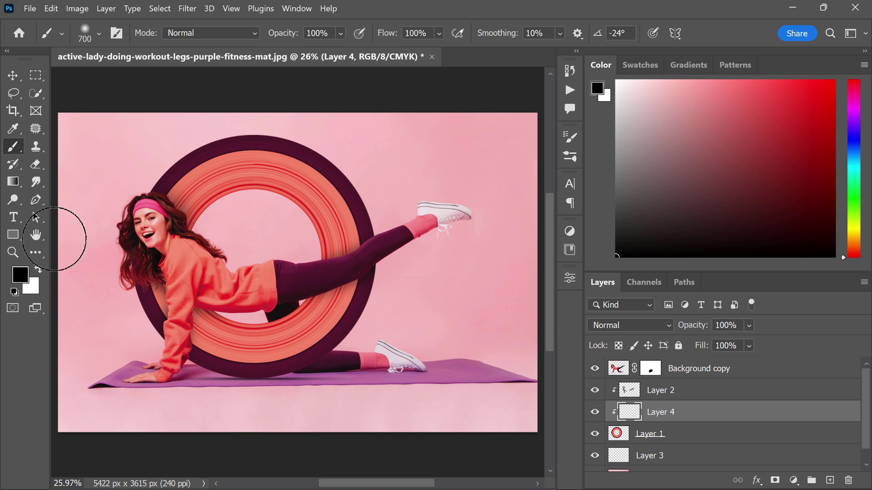
# Set the foreground colour to a bright light peach with a hue of 17°
pyautogui.click(20, 274)
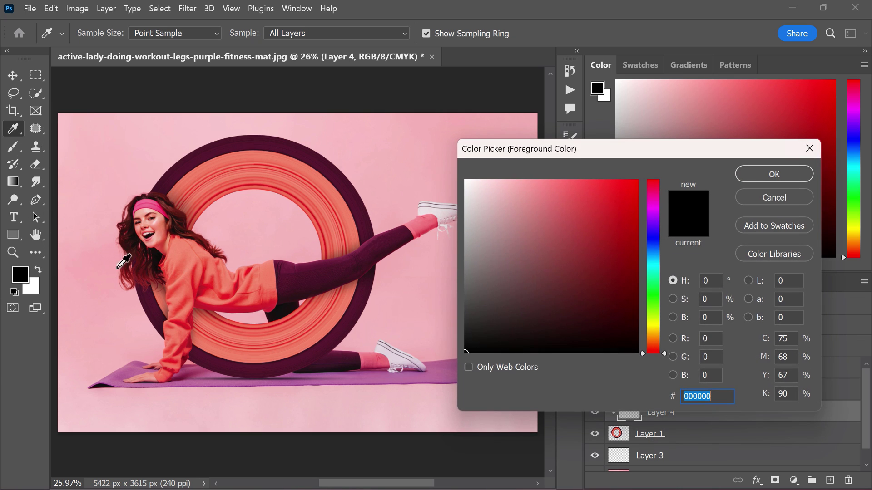
pyautogui.click(658, 345)
pyautogui.click(542, 195)
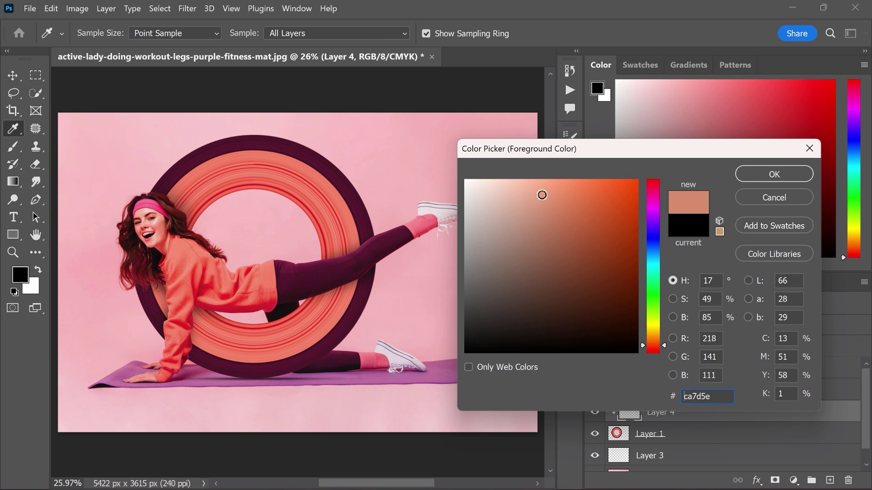
pyautogui.moveTo(542, 195)
pyautogui.mouseDown()
pyautogui.moveTo(520, 154)
pyautogui.moveTo(537, 150)
pyautogui.mouseUp()
pyautogui.click(752, 175)
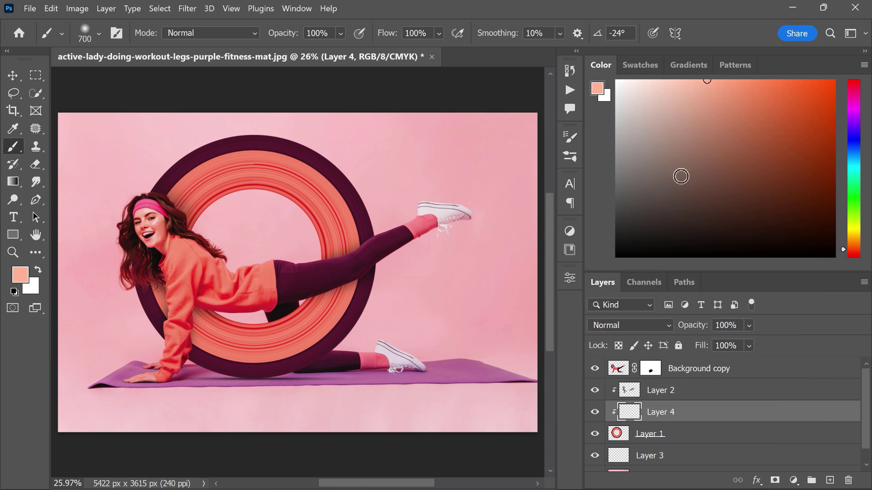
# Enlarge the soft brush well beyond the ring band's width and paint peach highlights on the ring's top, right side and bottom
pyautogui.press(']')
pyautogui.press(']')
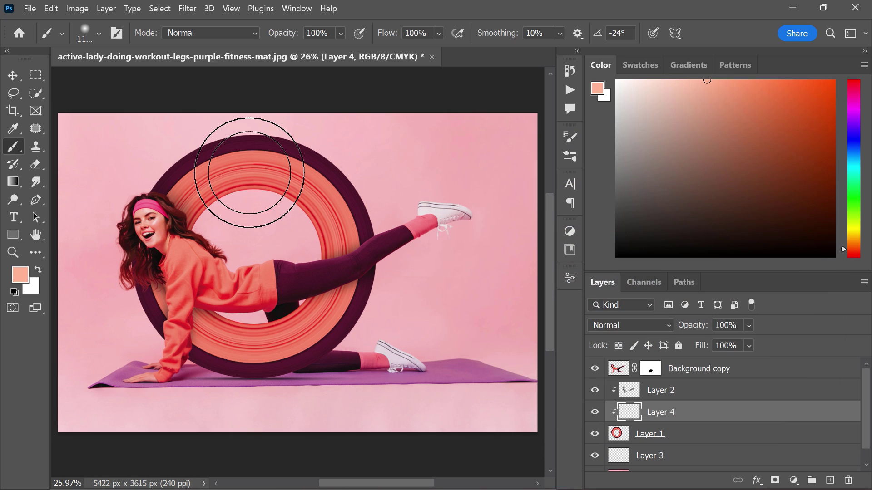
pyautogui.press(']')
pyautogui.press(']')
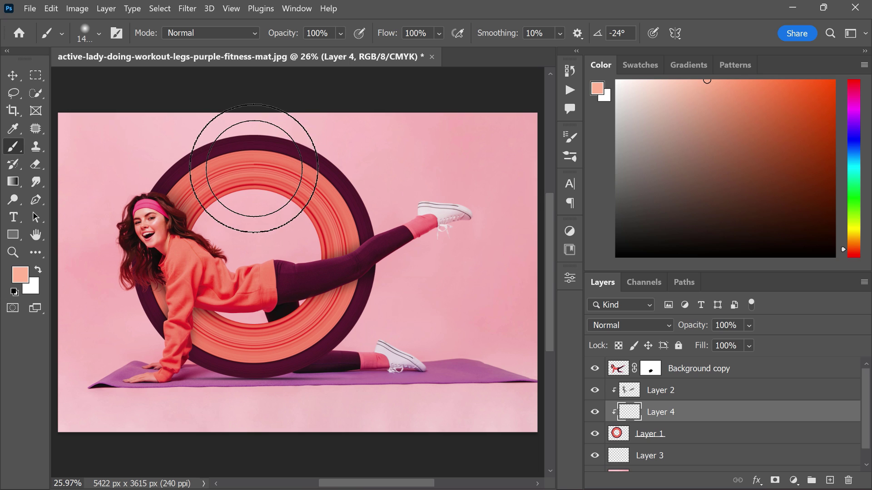
pyautogui.click(254, 168)
pyautogui.click(344, 293)
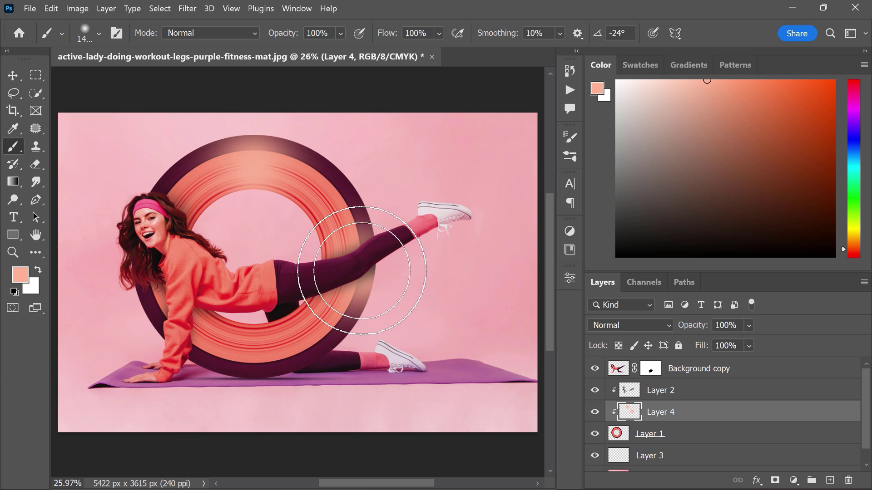
pyautogui.click(249, 359)
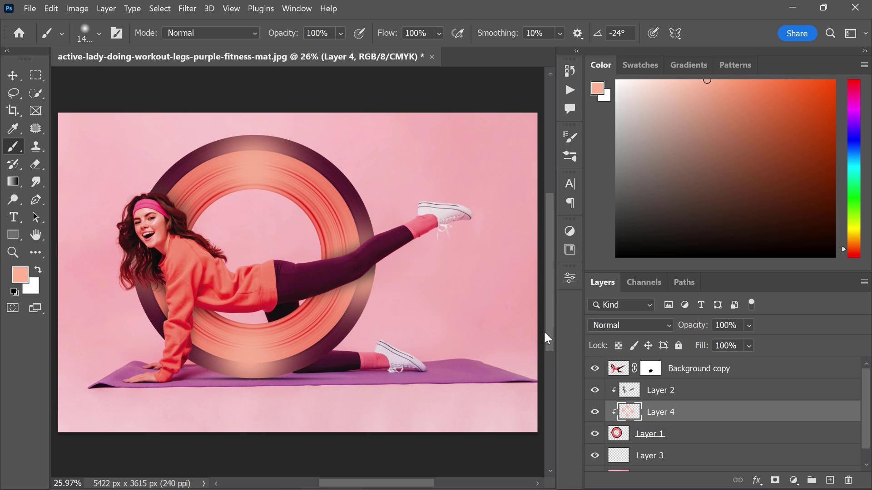
# Set the highlight layer's blend mode to Overlay, and select the Background copy layer with the Move tool
pyautogui.click(636, 325)
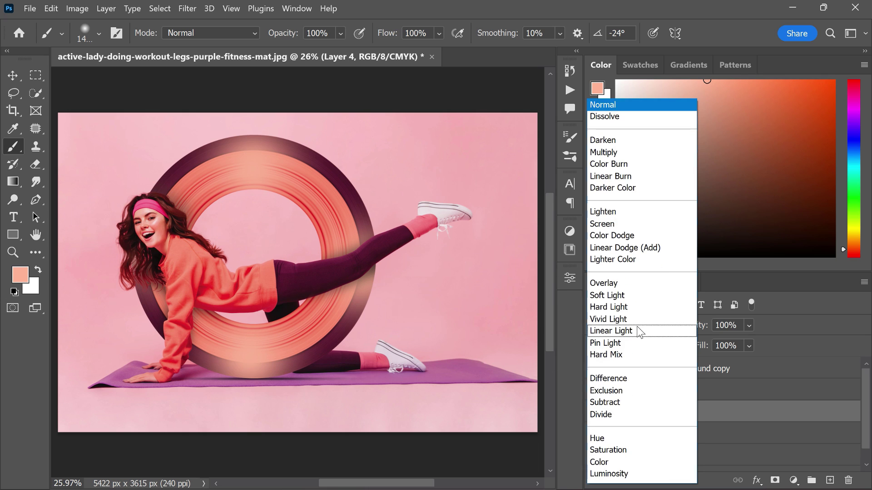
pyautogui.click(625, 286)
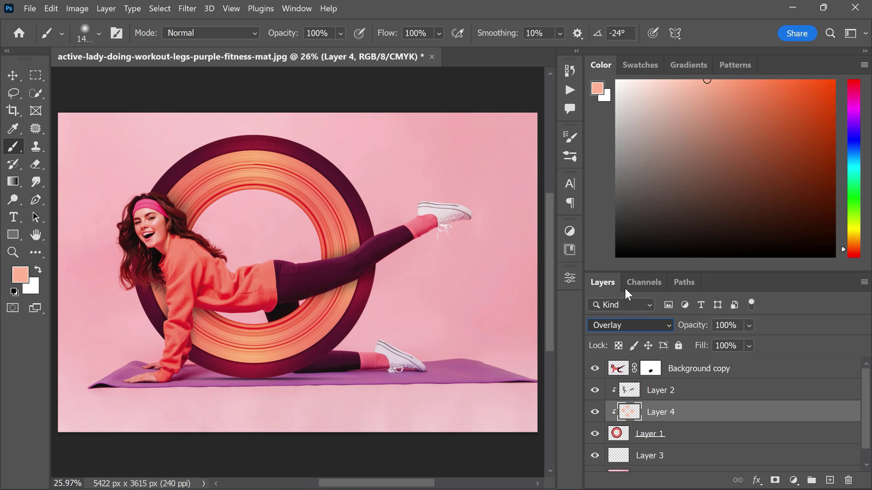
pyautogui.hotkey('ctrl', 'z')
pyautogui.keyDown('ctrl'); pyautogui.click(355, 279); pyautogui.keyUp('ctrl')
pyautogui.press('v')
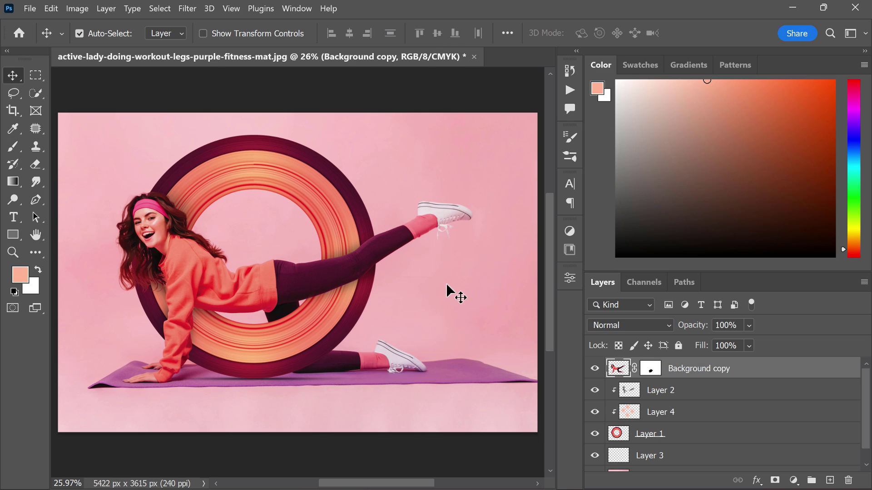
# Toggle the visibility of all layers except Background to compare the original photo with the ring effect
pyautogui.scroll(-1, 702, 440)
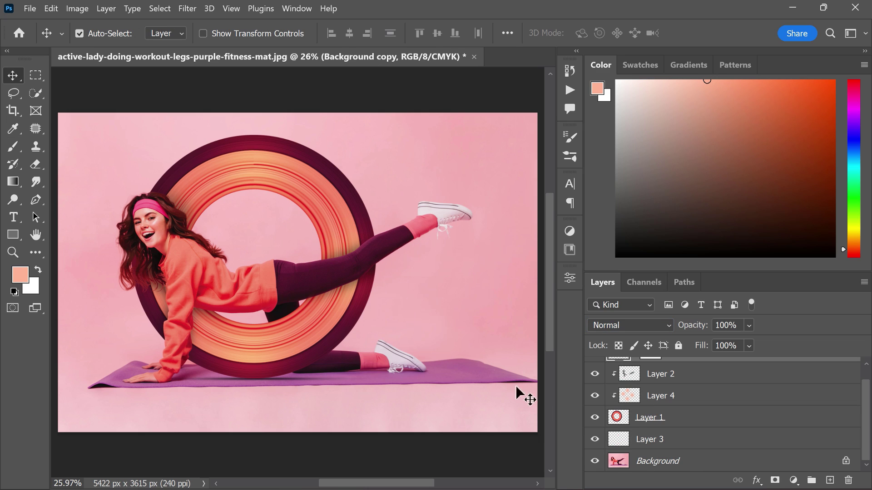
pyautogui.keyDown('alt'); pyautogui.click(595, 462); pyautogui.keyUp('alt')
pyautogui.keyDown('alt'); pyautogui.click(595, 461); pyautogui.keyUp('alt')
pyautogui.keyDown('alt'); pyautogui.click(594, 461); pyautogui.keyUp('alt')
pyautogui.keyDown('alt'); pyautogui.click(594, 462); pyautogui.keyUp('alt')
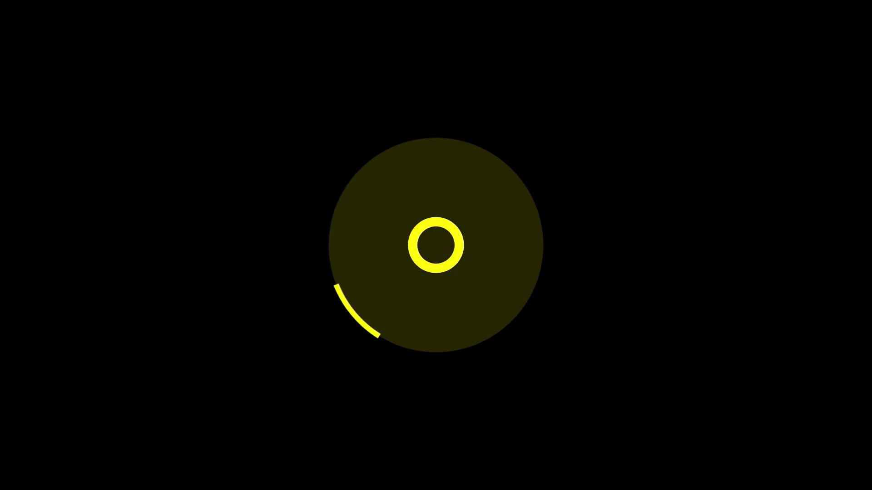